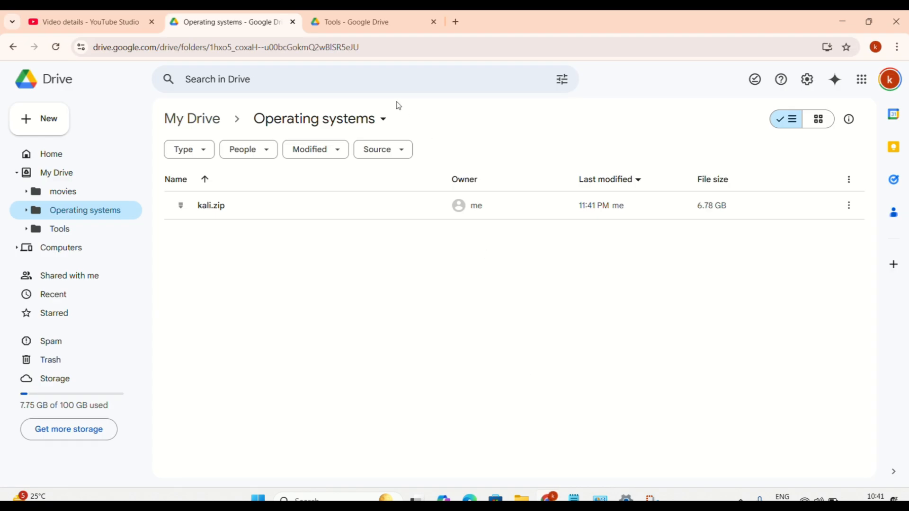
- Download VMware-workstation-17.5.2-23775571.exe from the Google Drive Tools folder despite the virus-scan warning
{"action": "left_click", "coordinate": [325, 22]}
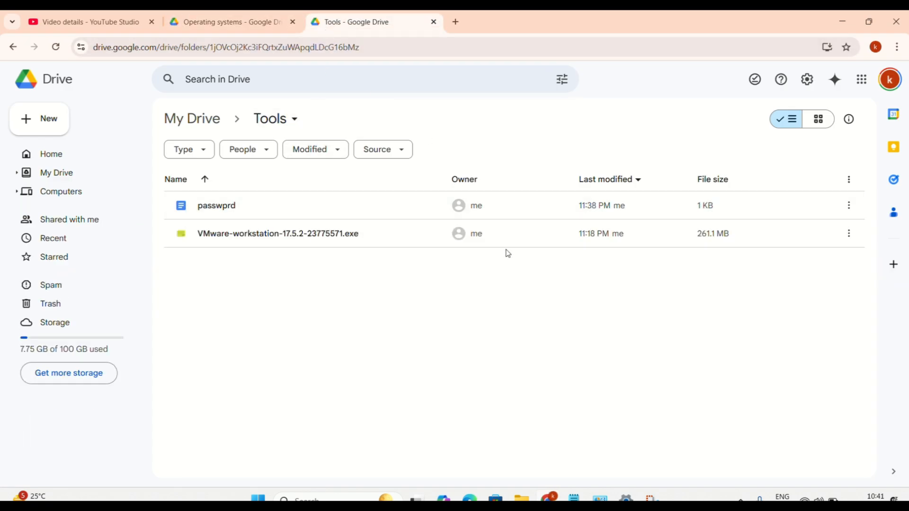
{"action": "left_click", "coordinate": [783, 235]}
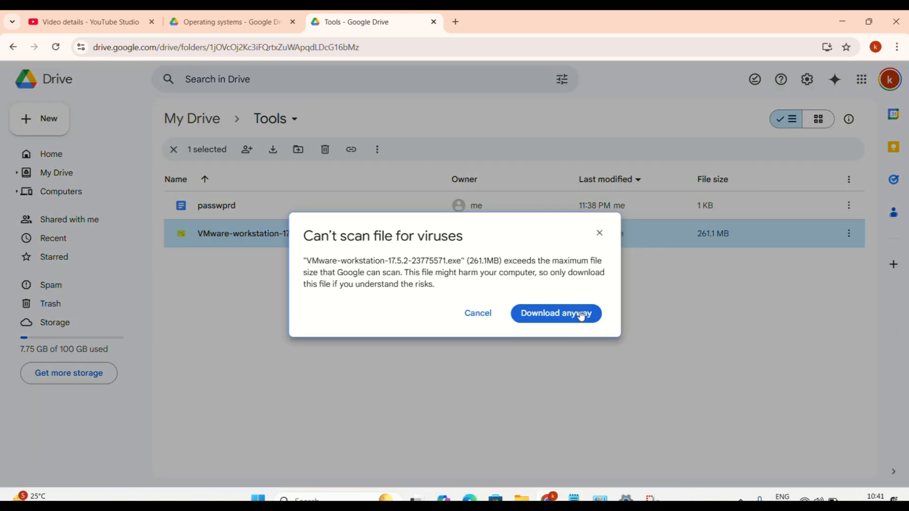
{"action": "left_click", "coordinate": [599, 233]}
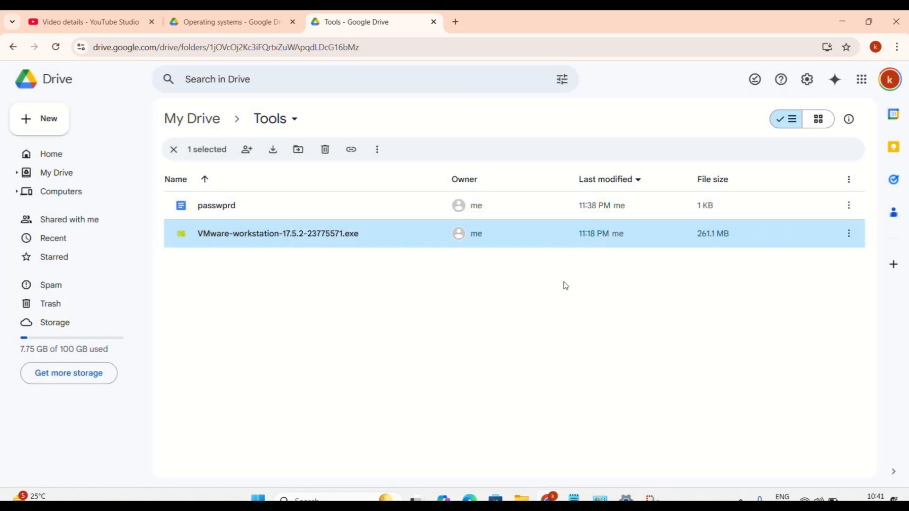
{"action": "left_click", "coordinate": [522, 498]}
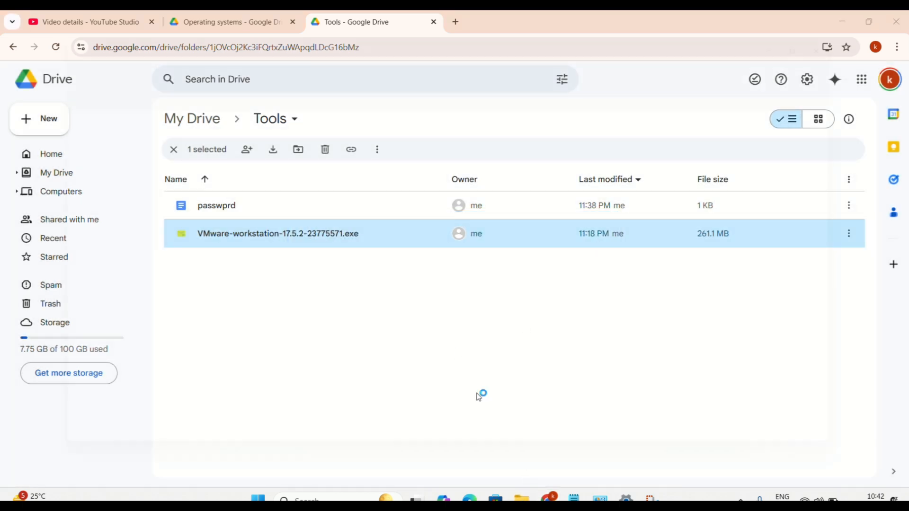
- Run VMware-workstation-17.5.2-23775571 from the Downloads folder to bring up its Setup Wizard
{"action": "left_click", "coordinate": [57, 198]}
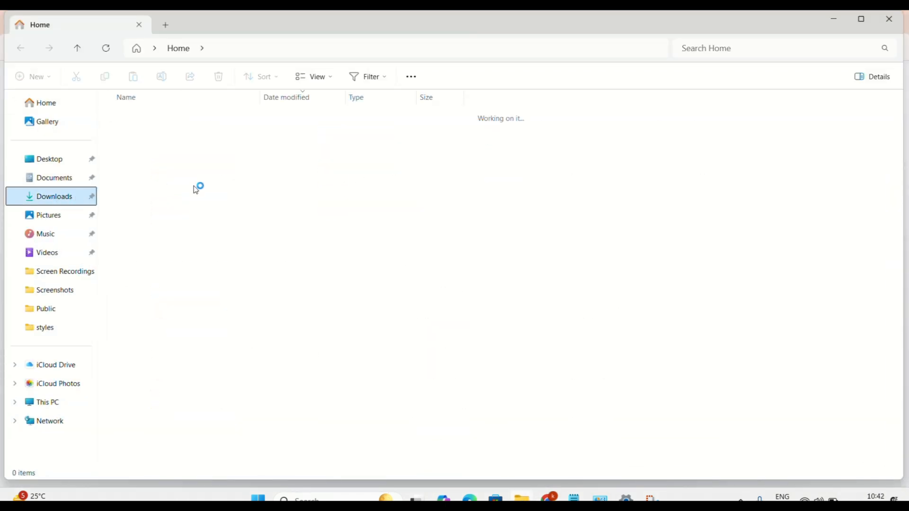
{"action": "double_click", "coordinate": [200, 148]}
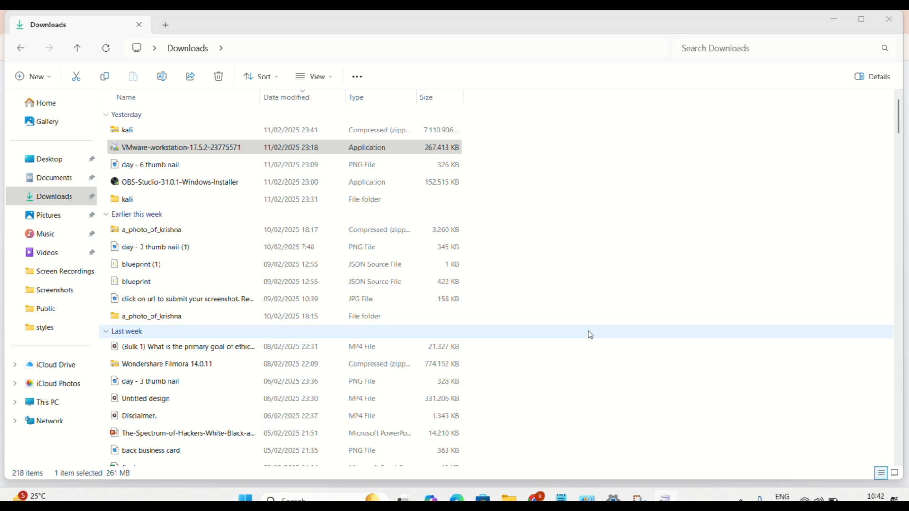
{"action": "left_click", "coordinate": [833, 20]}
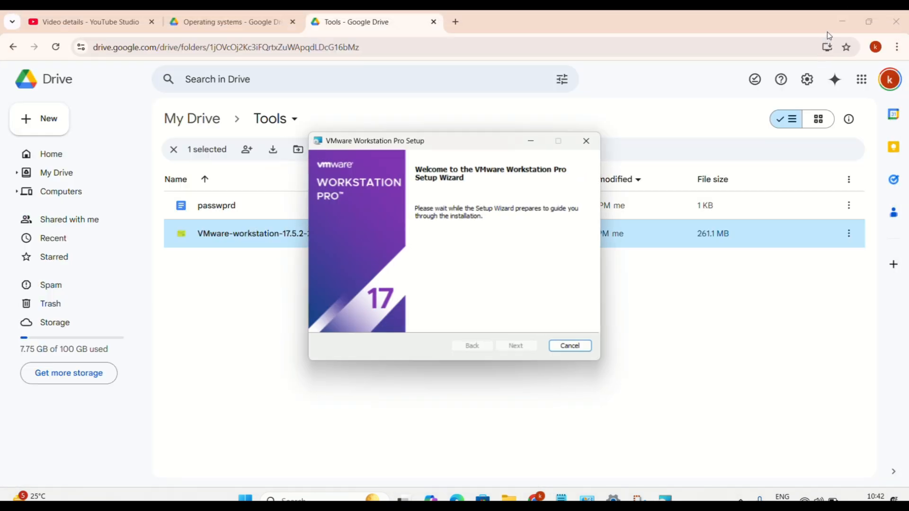
- Accept the licence, keep default Custom Setup, User Experience and shortcut options, and install
{"action": "left_click", "coordinate": [842, 21]}
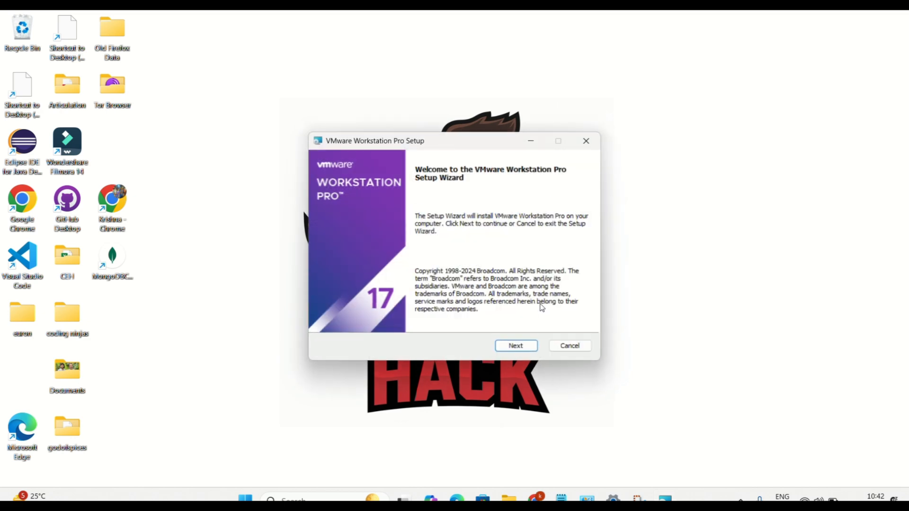
{"action": "left_click", "coordinate": [520, 347]}
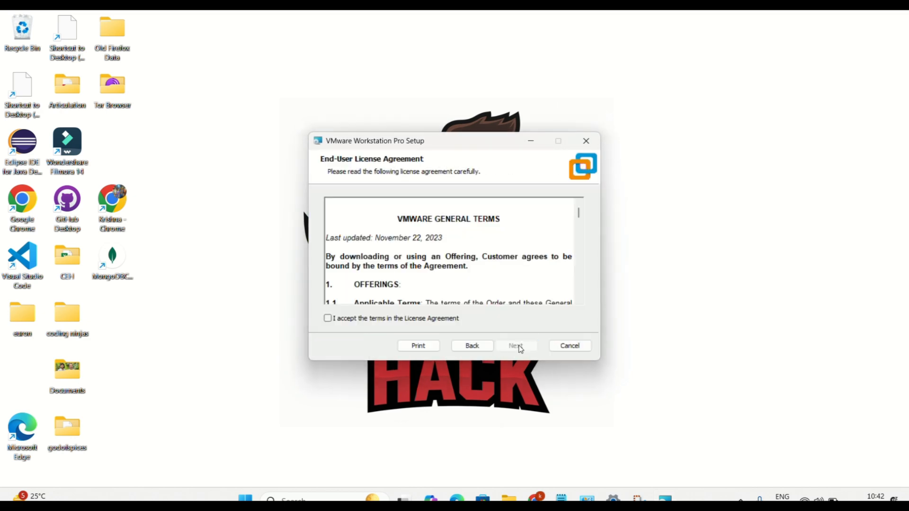
{"action": "left_click", "coordinate": [327, 318]}
{"action": "left_click", "coordinate": [529, 344]}
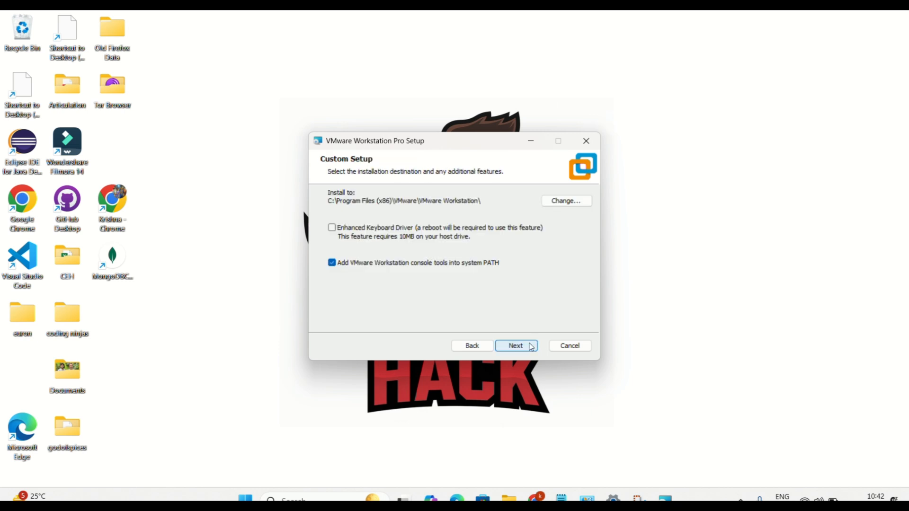
{"action": "left_click", "coordinate": [530, 346]}
{"action": "left_click", "coordinate": [532, 347]}
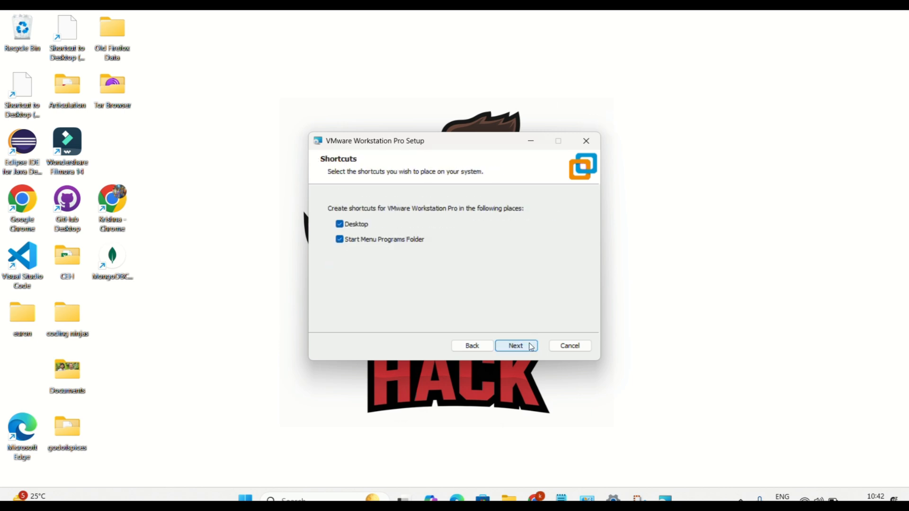
{"action": "left_click", "coordinate": [531, 348]}
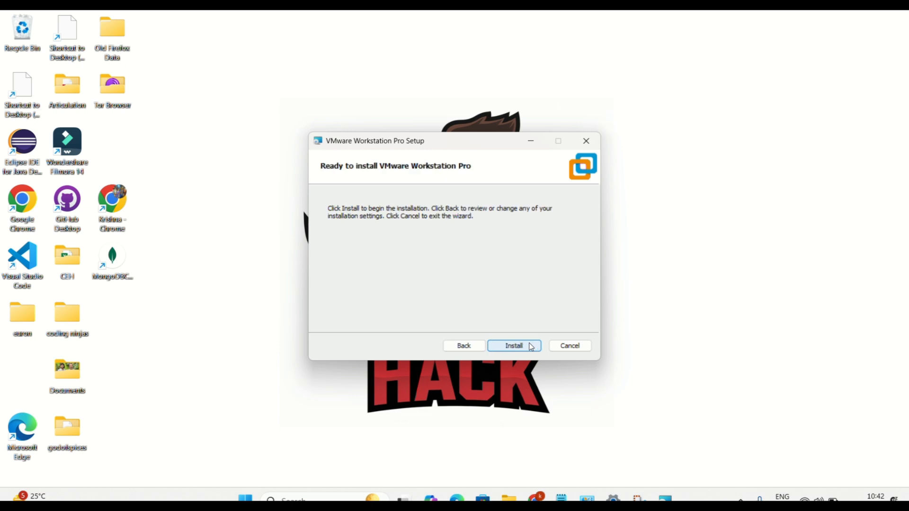
{"action": "left_click", "coordinate": [531, 346]}
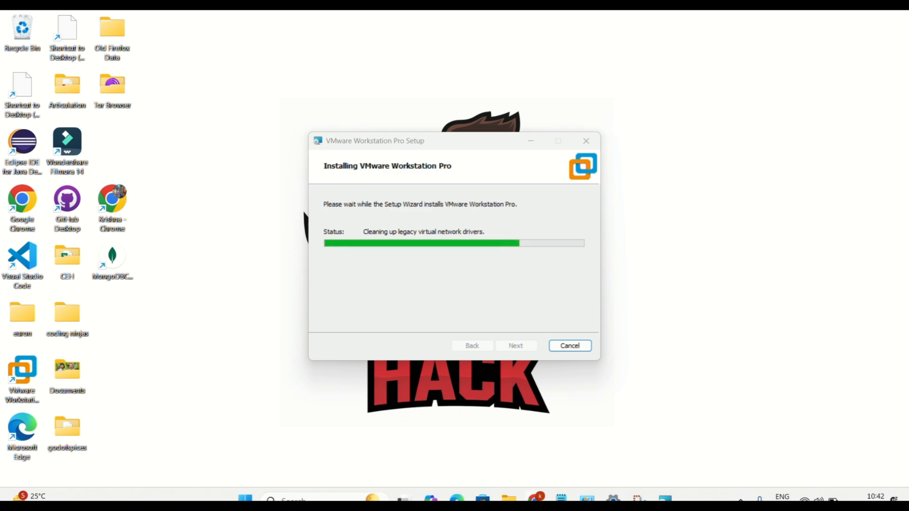
- Glance at the Operating systems folder in Google Drive while the installation progresses
{"action": "left_click", "coordinate": [536, 500]}
{"action": "left_click", "coordinate": [254, 22]}
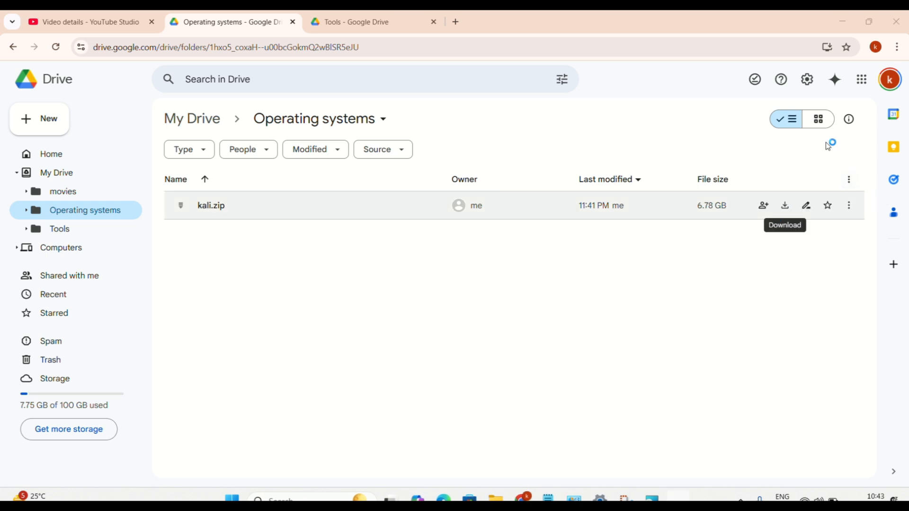
{"action": "left_click", "coordinate": [844, 23]}
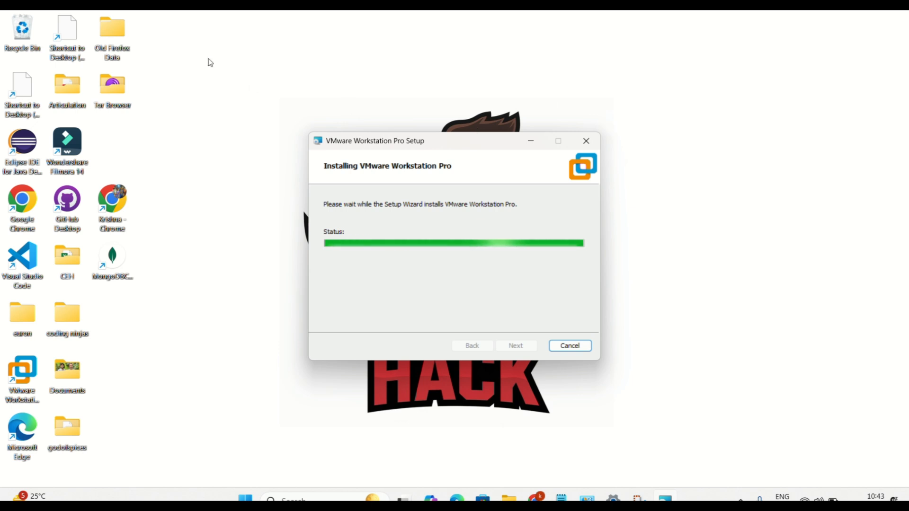
- Check the zipped kali archive's actions in Downloads, then return to the completed setup wizard
{"action": "left_click", "coordinate": [509, 499]}
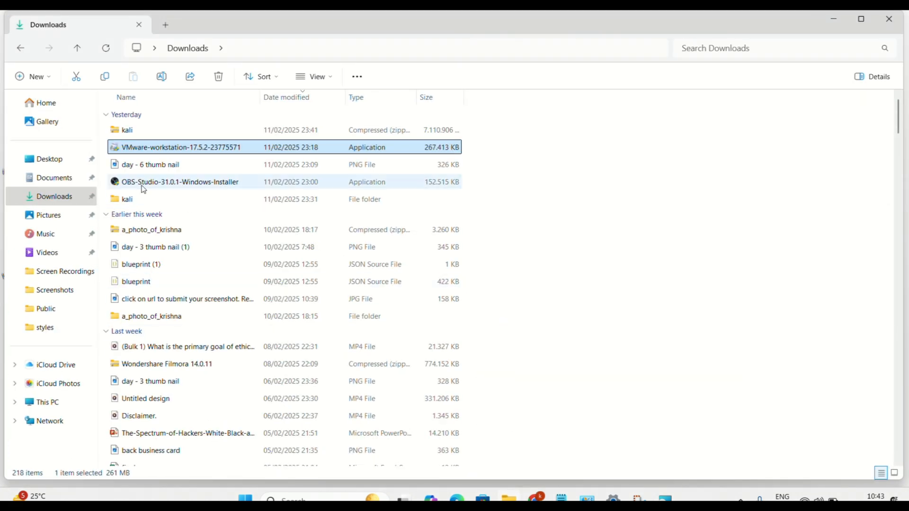
{"action": "right_click", "coordinate": [143, 133]}
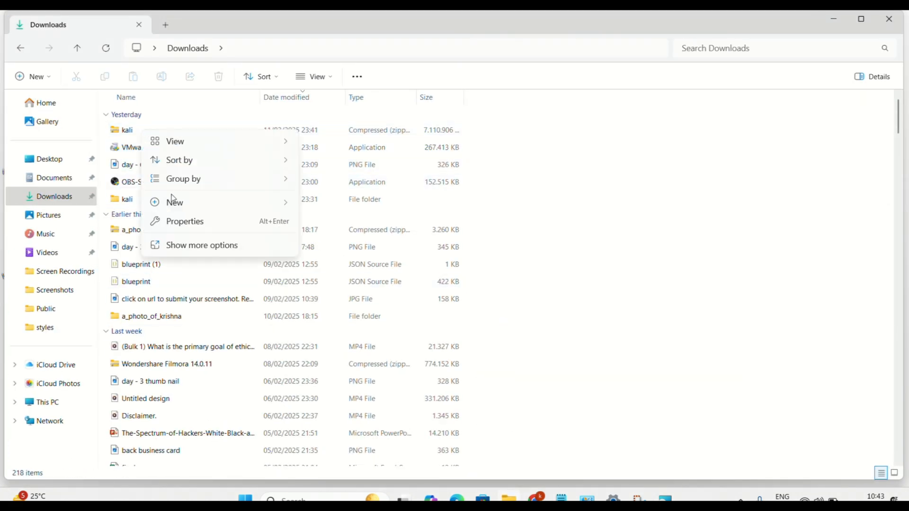
{"action": "left_click", "coordinate": [124, 133]}
{"action": "right_click", "coordinate": [125, 134]}
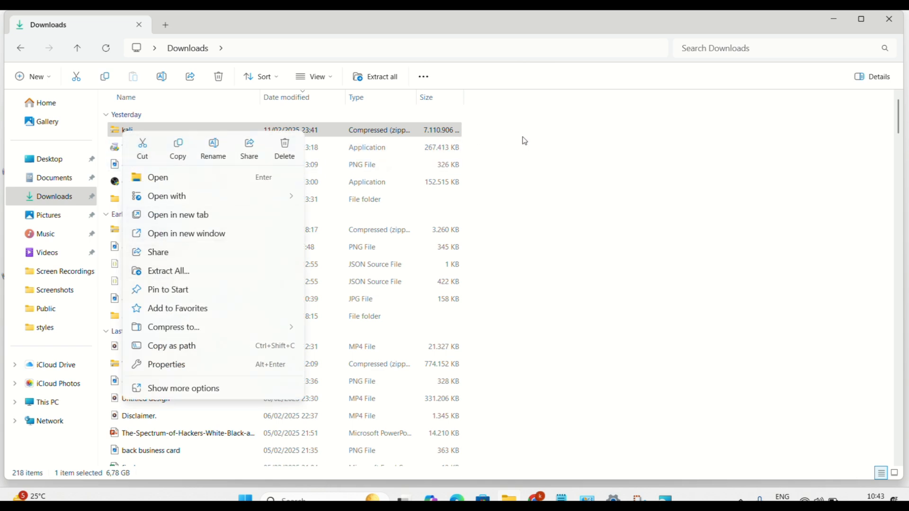
{"action": "left_click", "coordinate": [554, 142]}
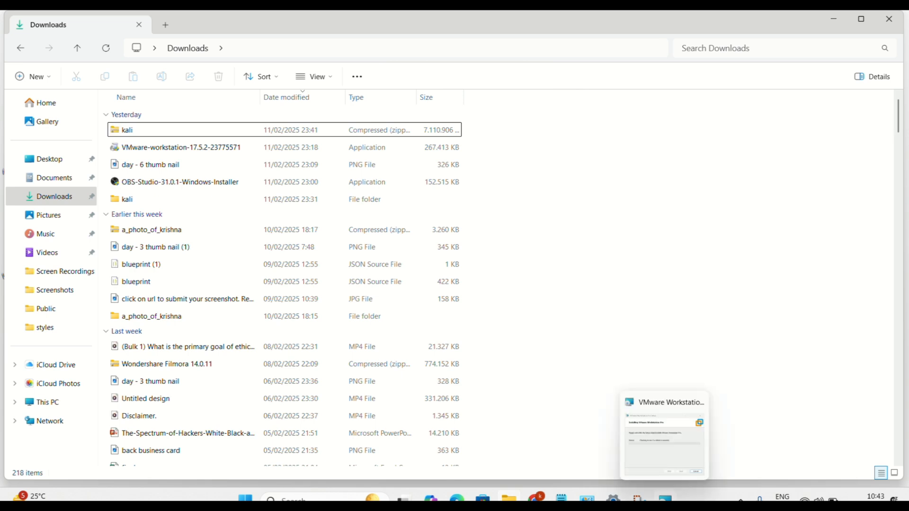
{"action": "left_click", "coordinate": [665, 498]}
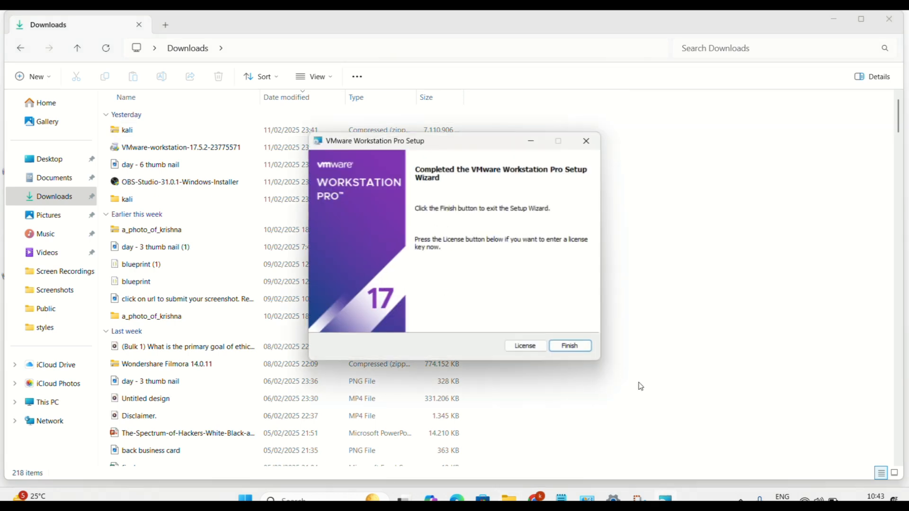
- Finish the setup wizard and start VMware Workstation Pro 17 from its desktop shortcut
{"action": "left_click", "coordinate": [571, 347]}
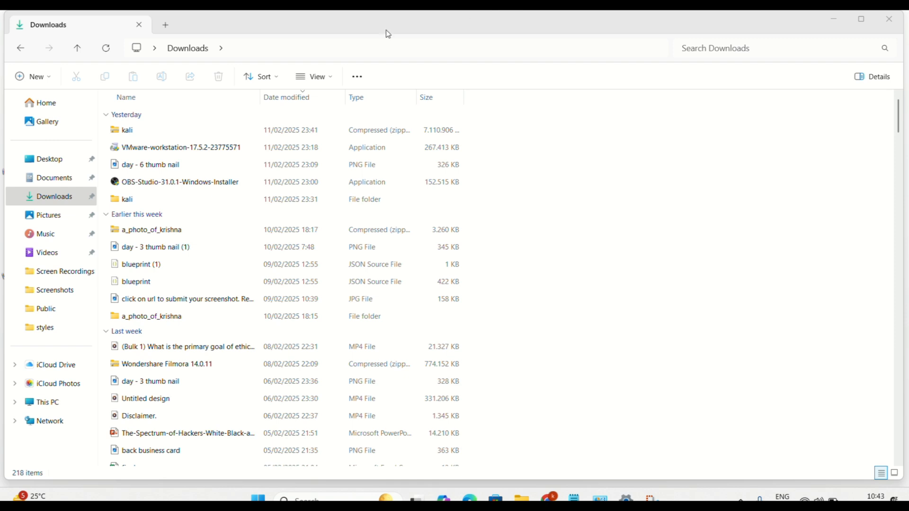
{"action": "key", "text": "super+d"}
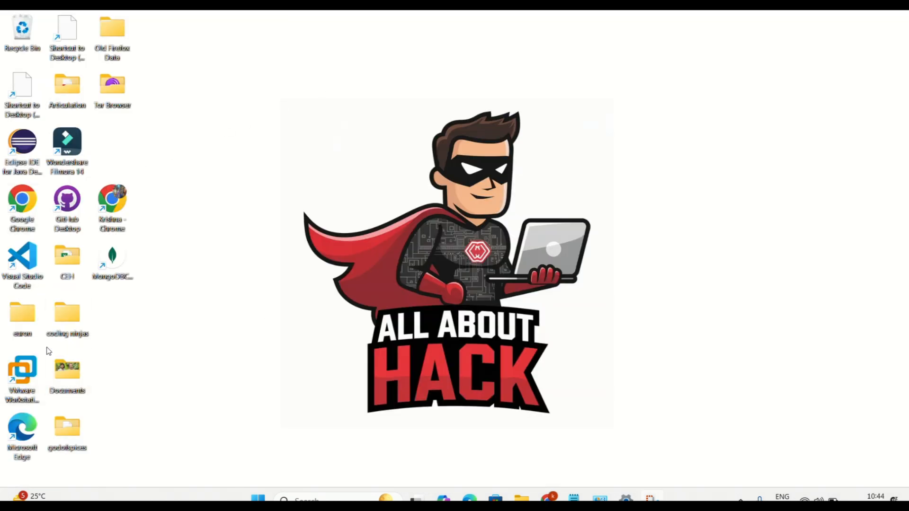
{"action": "double_click", "coordinate": [33, 374]}
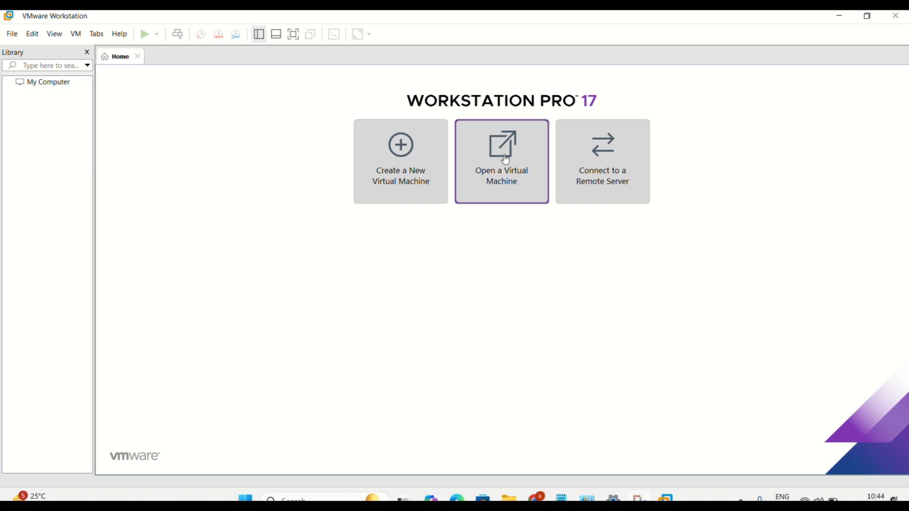
- Open the Kali 2024 x64 Customized by zSecurity v1.3 .vmx file from Downloads\kali\kali
{"action": "left_click", "coordinate": [16, 35]}
{"action": "left_click", "coordinate": [31, 76]}
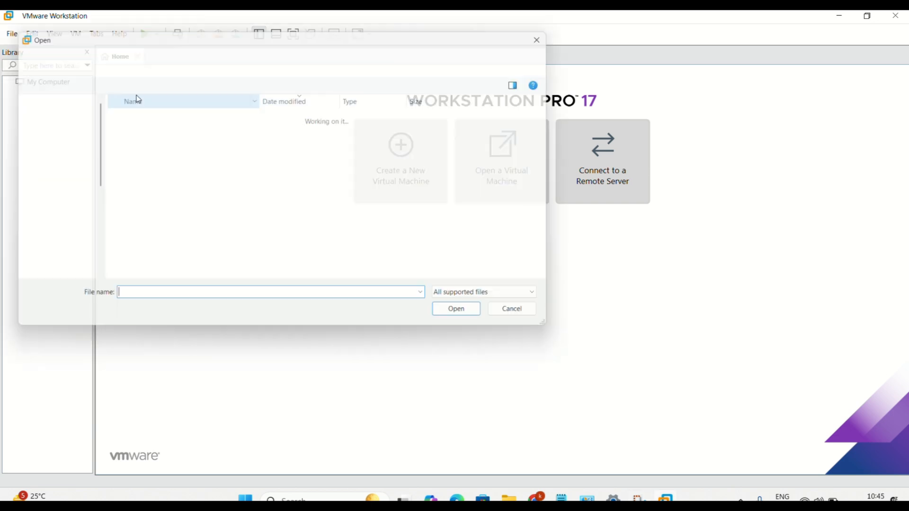
{"action": "left_click", "coordinate": [48, 199]}
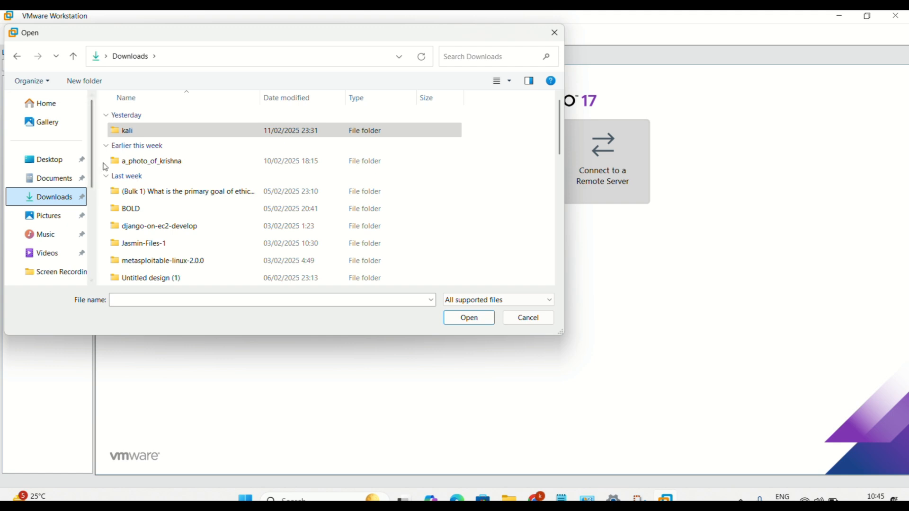
{"action": "left_click", "coordinate": [146, 134]}
{"action": "double_click", "coordinate": [146, 134]}
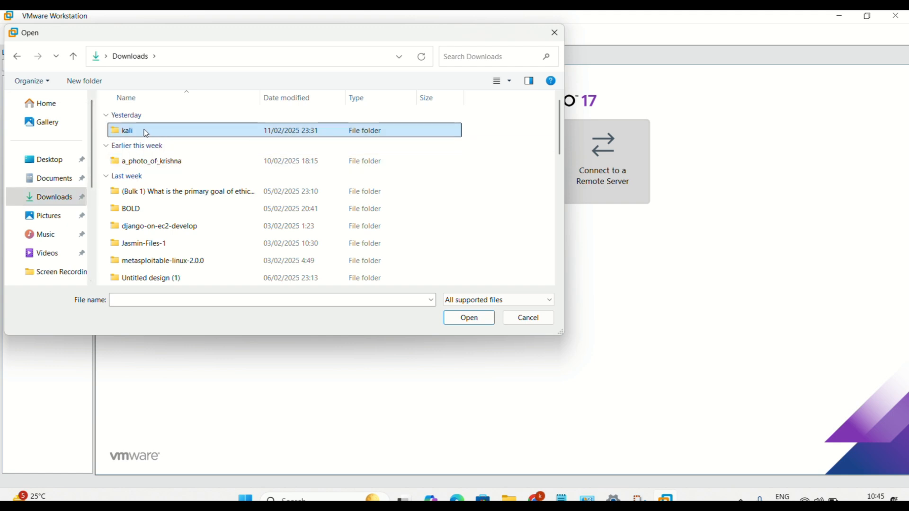
{"action": "double_click", "coordinate": [145, 134]}
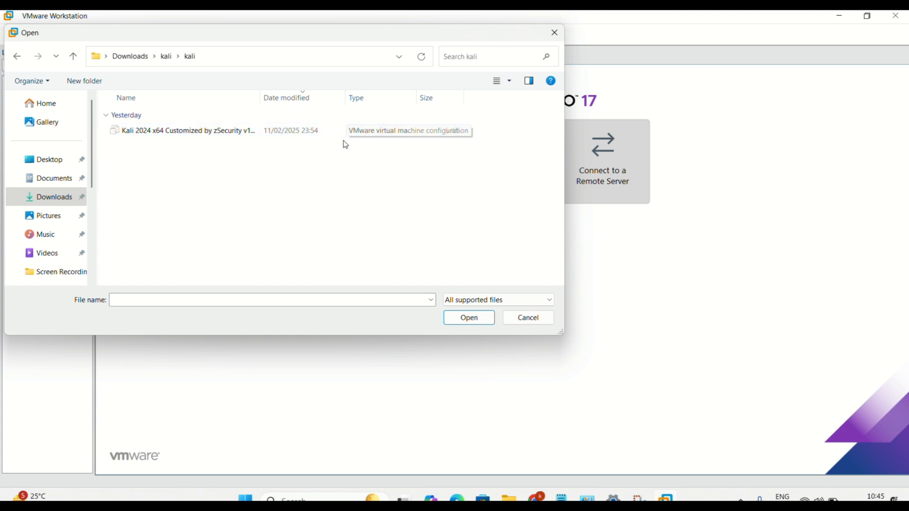
{"action": "left_click", "coordinate": [191, 134]}
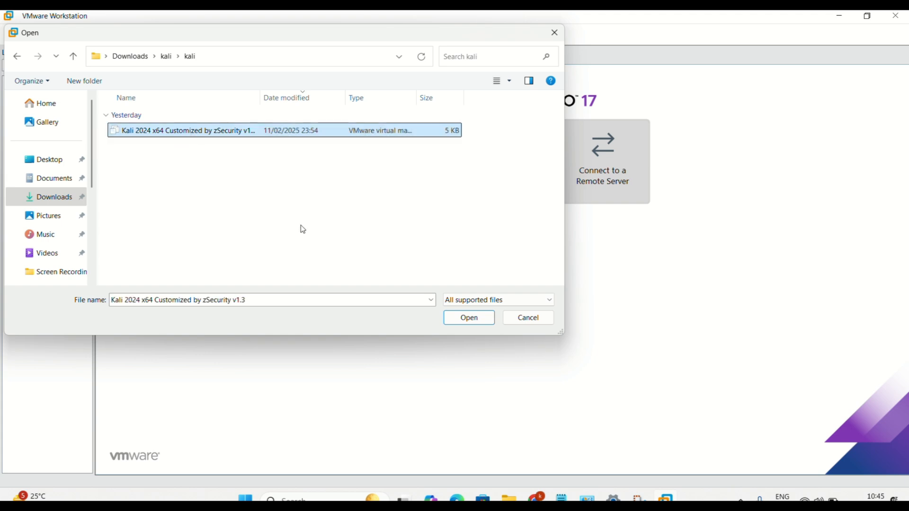
{"action": "left_click", "coordinate": [476, 316]}
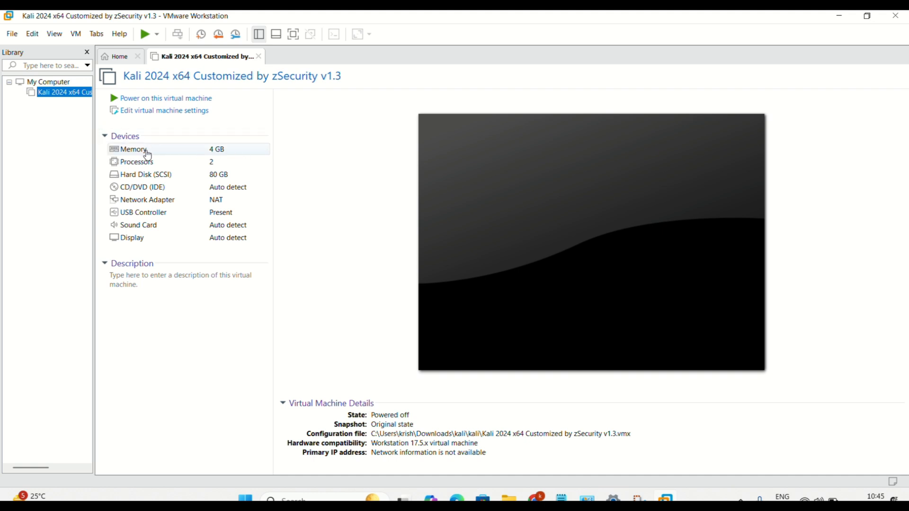
{"action": "left_click", "coordinate": [389, 29]}
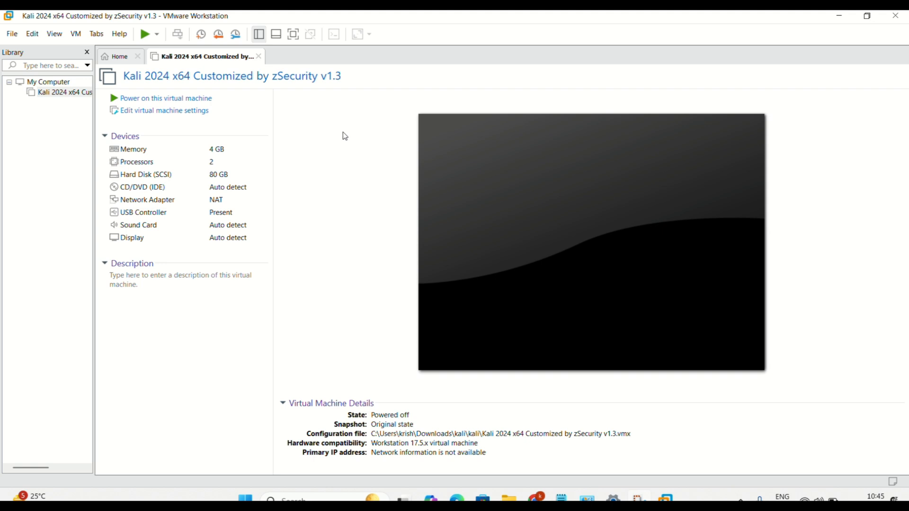
{"action": "left_click", "coordinate": [481, 393]}
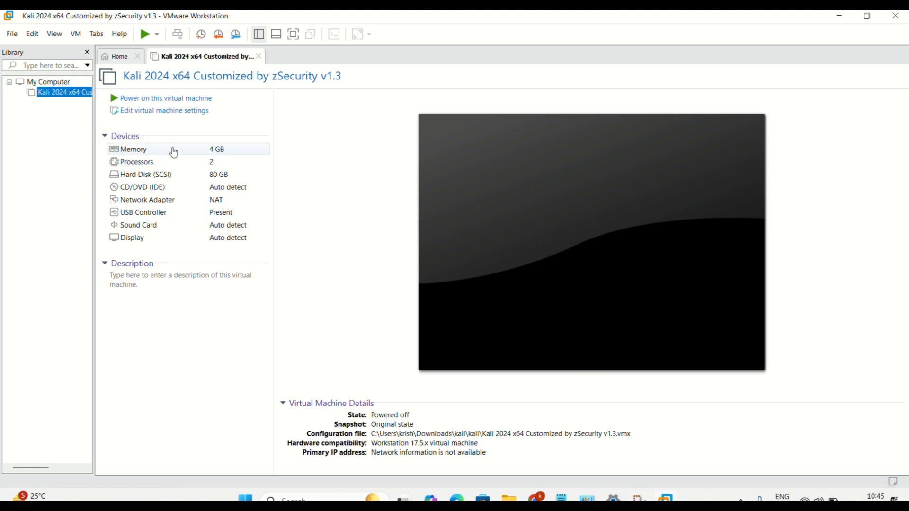
{"action": "left_click", "coordinate": [397, 29]}
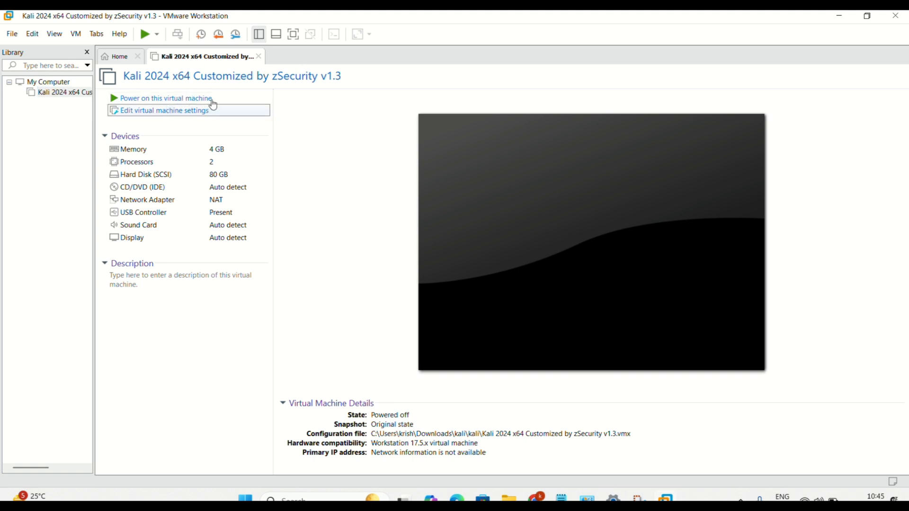
{"action": "left_click", "coordinate": [249, 108]}
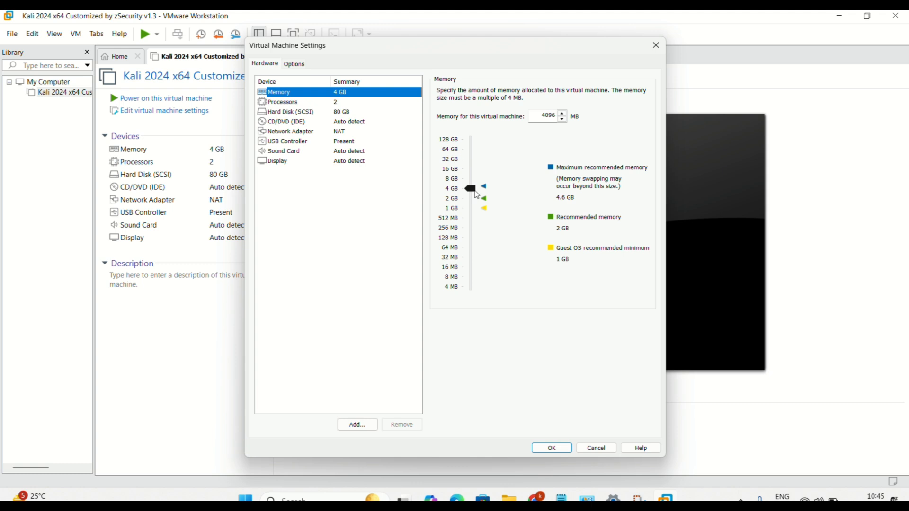
{"action": "left_click", "coordinate": [299, 103]}
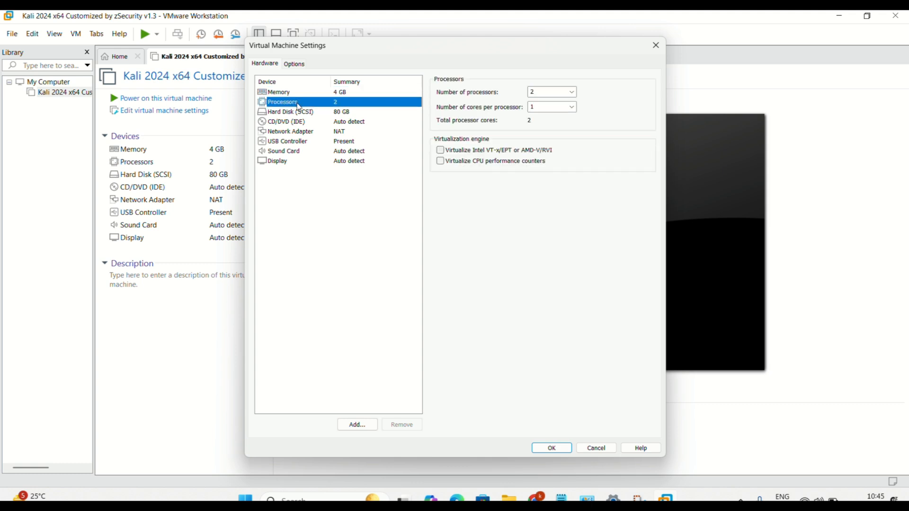
{"action": "left_click", "coordinate": [299, 113]}
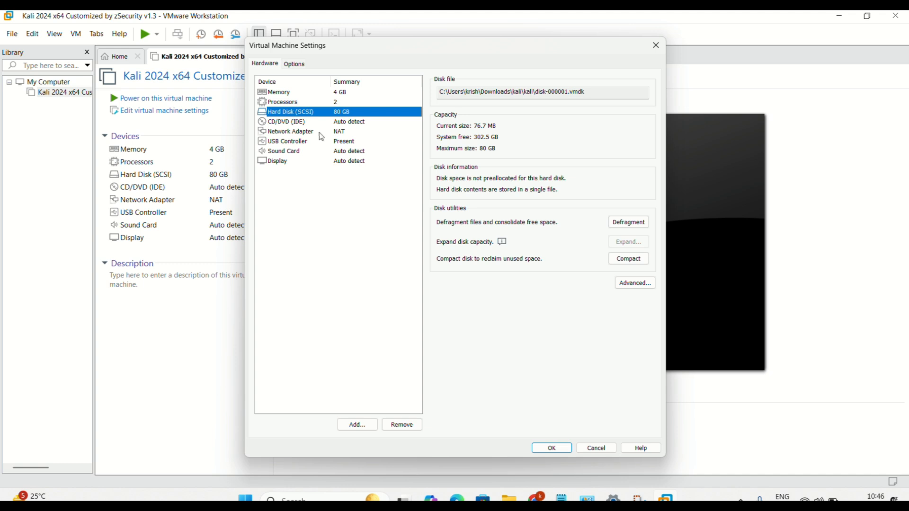
{"action": "left_click", "coordinate": [389, 32]}
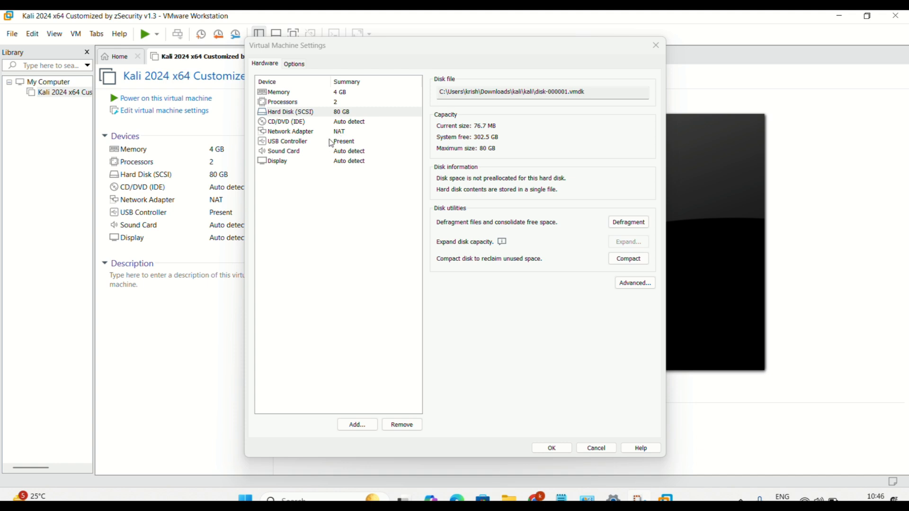
{"action": "left_click", "coordinate": [334, 163]}
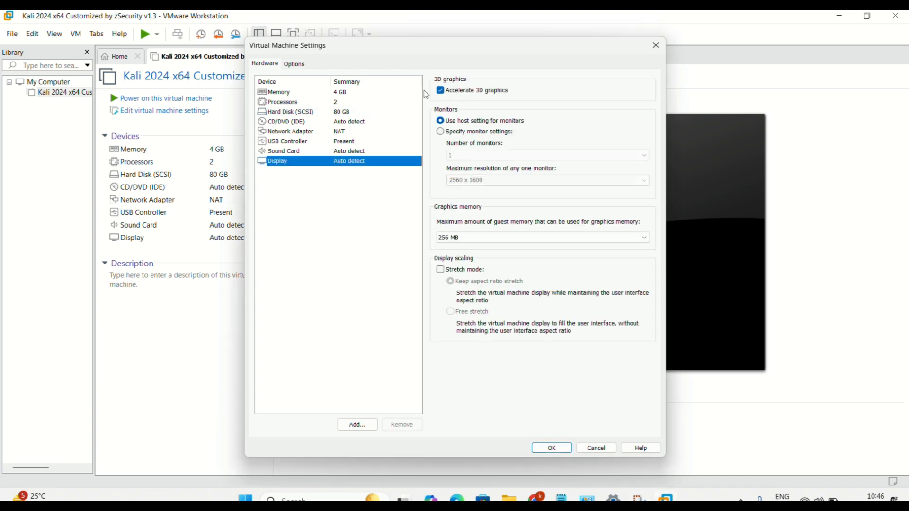
{"action": "left_click", "coordinate": [549, 448]}
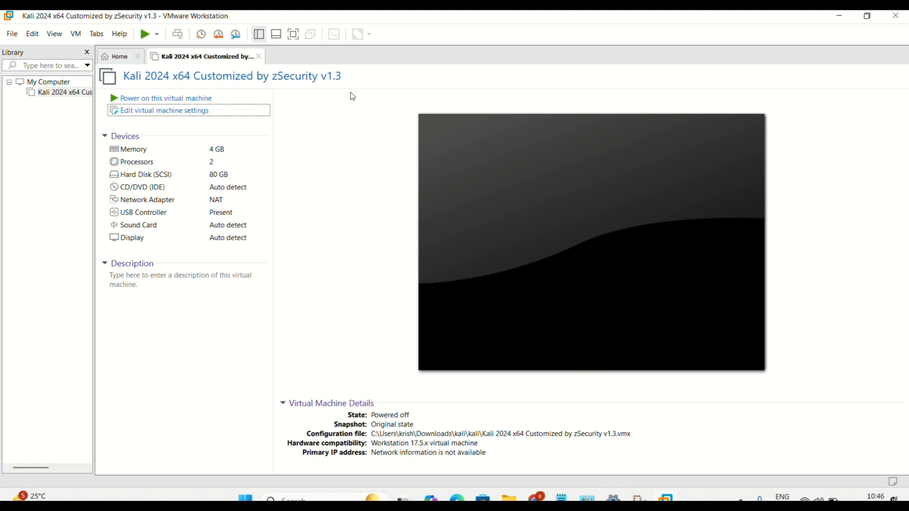
- Power on the Kali VM and close the VMware Tools Software Updates prompt
{"action": "left_click", "coordinate": [200, 101]}
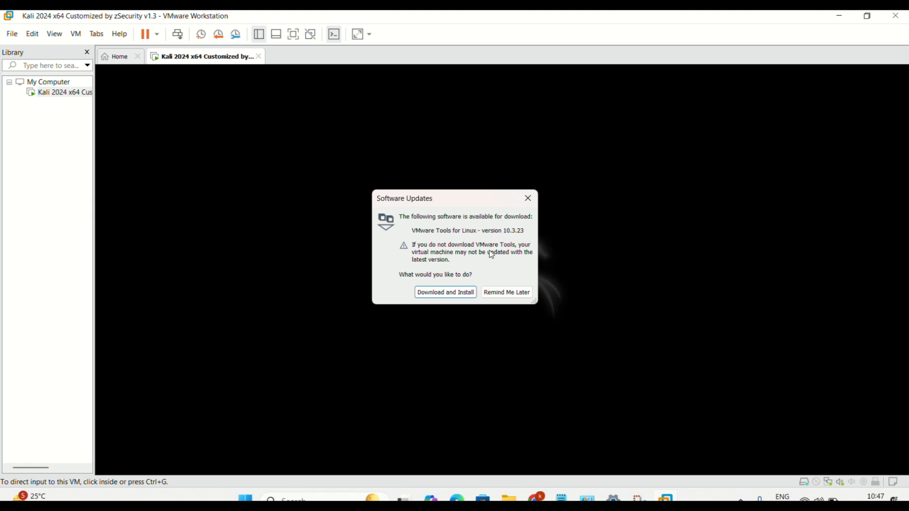
{"action": "left_click", "coordinate": [529, 198]}
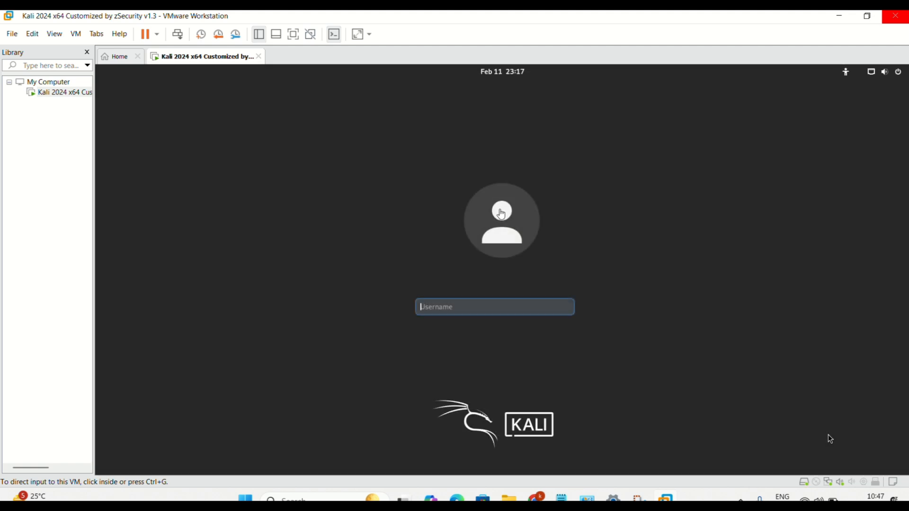
- Log into the Kali guest as root with the account password
{"action": "left_click", "coordinate": [461, 311]}
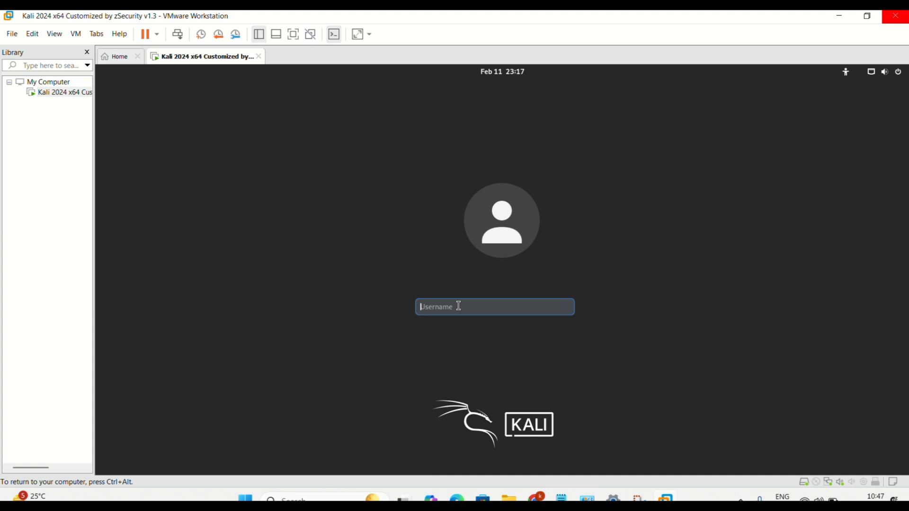
{"action": "type", "text": "root"}
{"action": "key", "text": "Return"}
{"action": "type", "text": "t"}
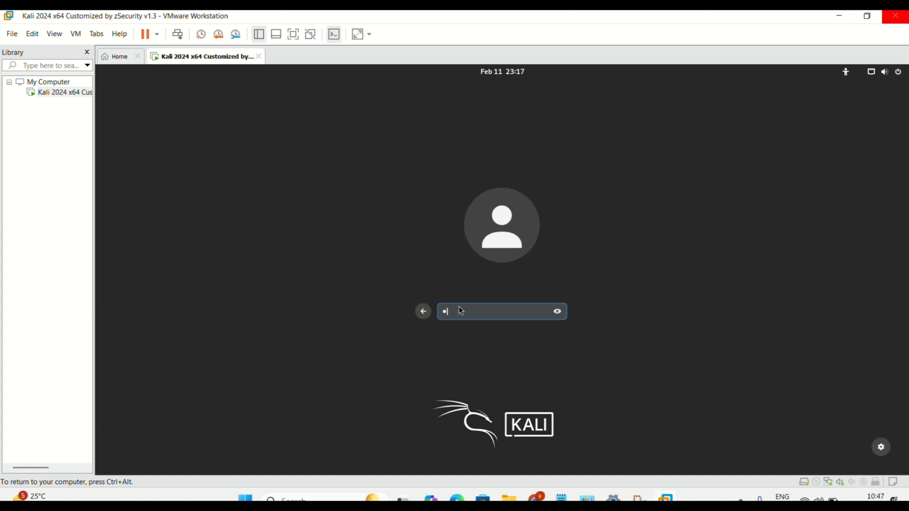
{"action": "type", "text": "oo"}
{"action": "key", "text": "Return"}
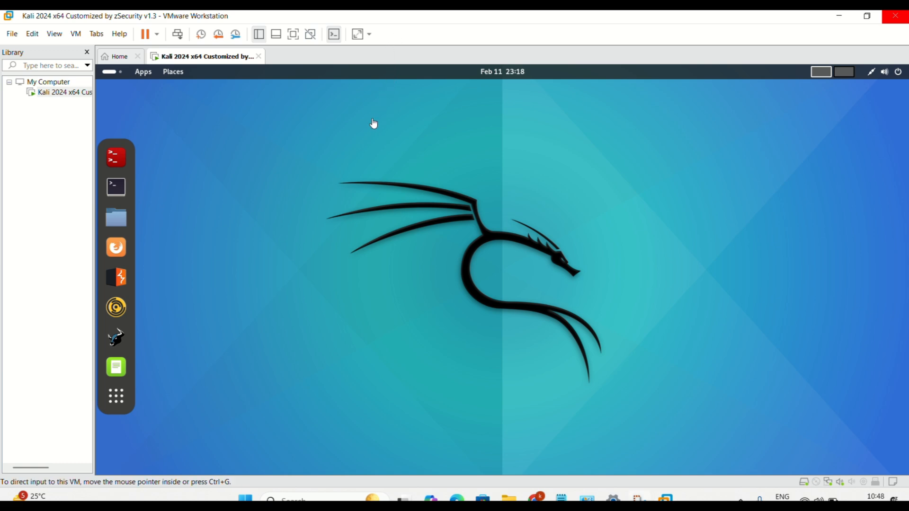
- Browse Apps categories from Information Gathering through Sniffing & Spoofing, then close the menu
{"action": "left_click", "coordinate": [144, 75]}
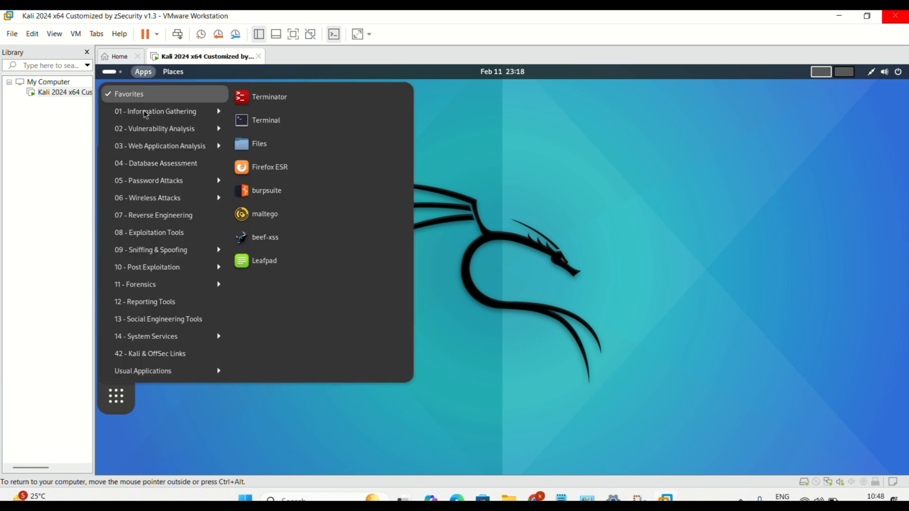
{"action": "left_click", "coordinate": [155, 111]}
{"action": "left_click", "coordinate": [156, 126]}
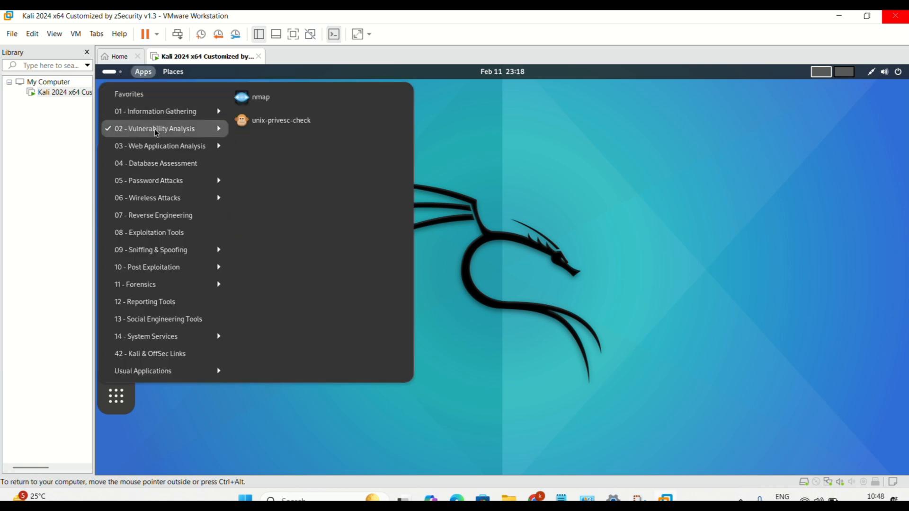
{"action": "left_click", "coordinate": [157, 146]}
{"action": "left_click", "coordinate": [156, 162]}
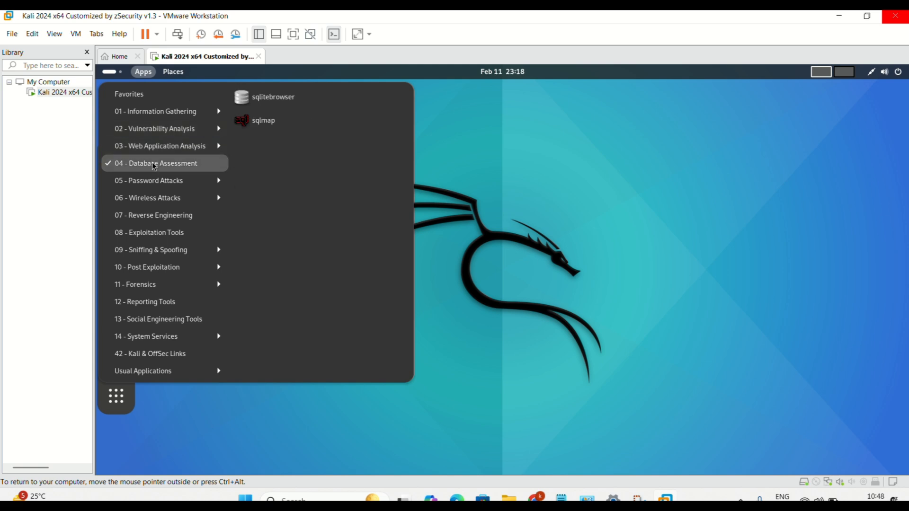
{"action": "left_click", "coordinate": [153, 181]}
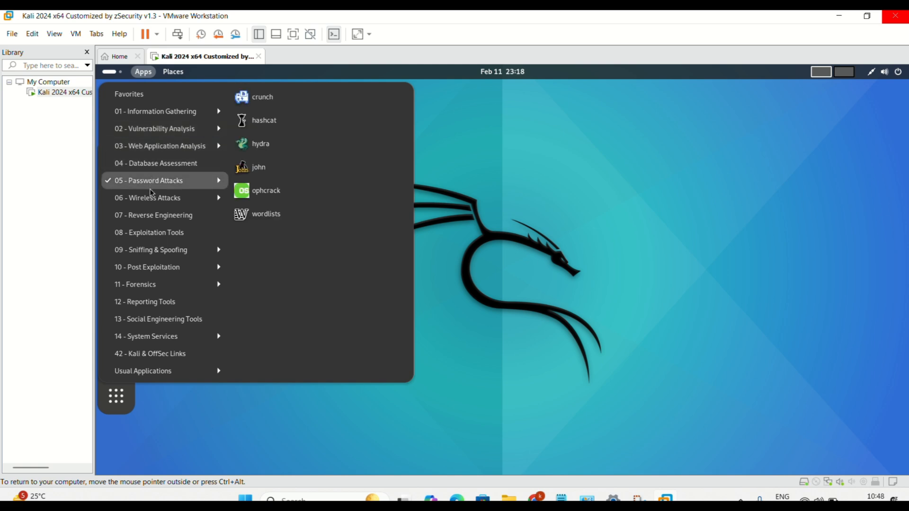
{"action": "left_click", "coordinate": [152, 197]}
{"action": "left_click", "coordinate": [149, 217]}
{"action": "left_click", "coordinate": [149, 232]}
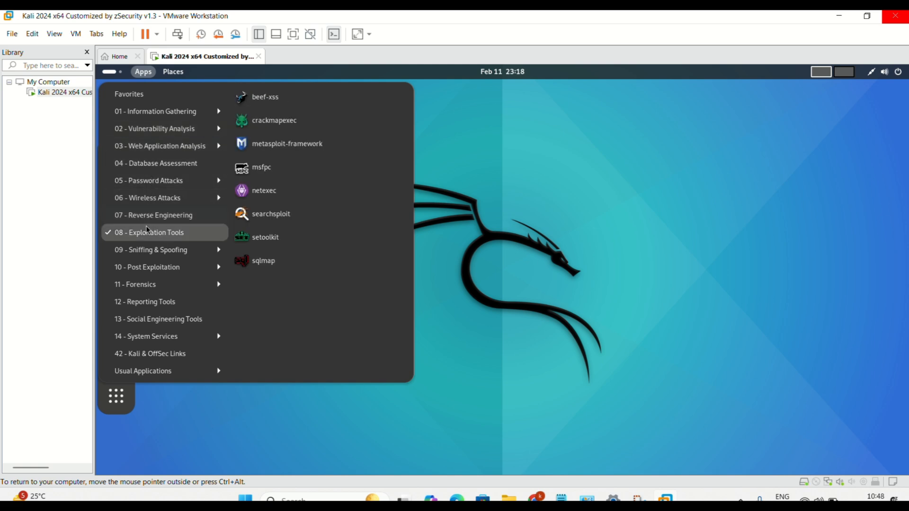
{"action": "left_click", "coordinate": [146, 249]}
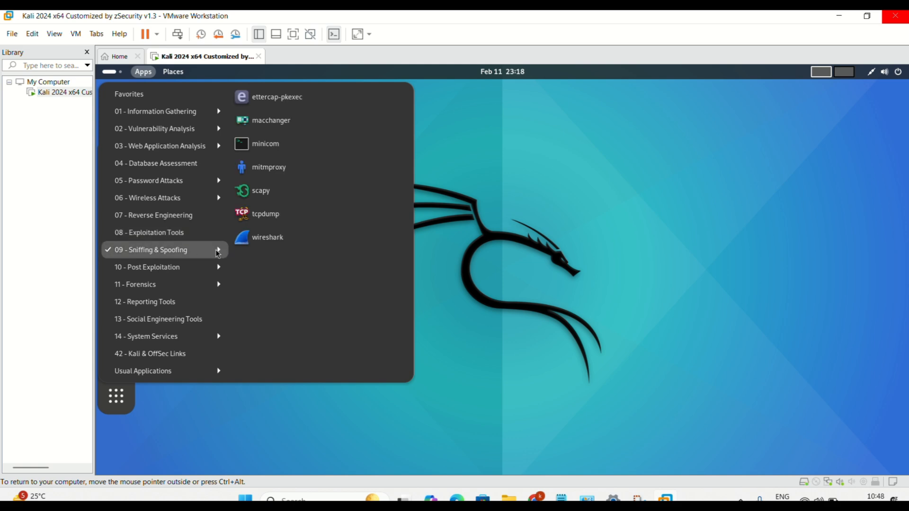
{"action": "left_click", "coordinate": [483, 244]}
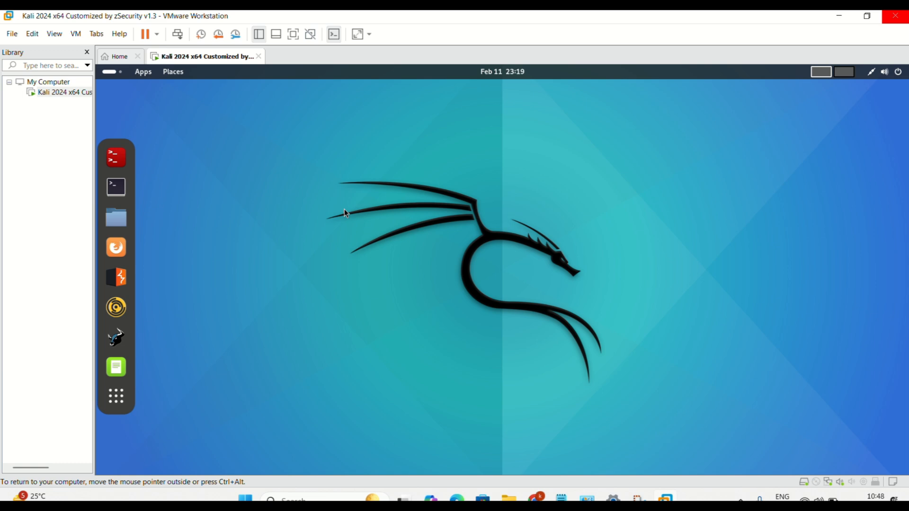
- Power off the Kali guest from its top-right system menu and confirm the Power Off dialog
{"action": "key", "text": "ctrl+alt"}
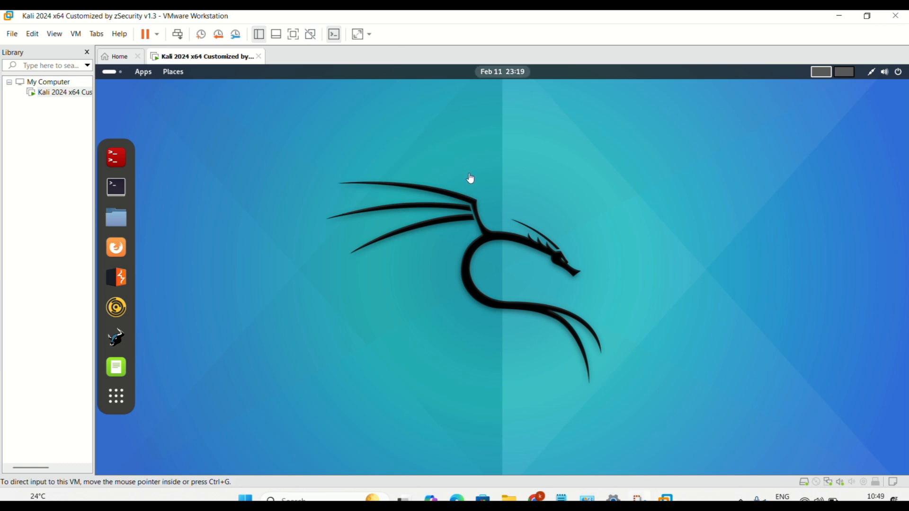
{"action": "left_click", "coordinate": [899, 75]}
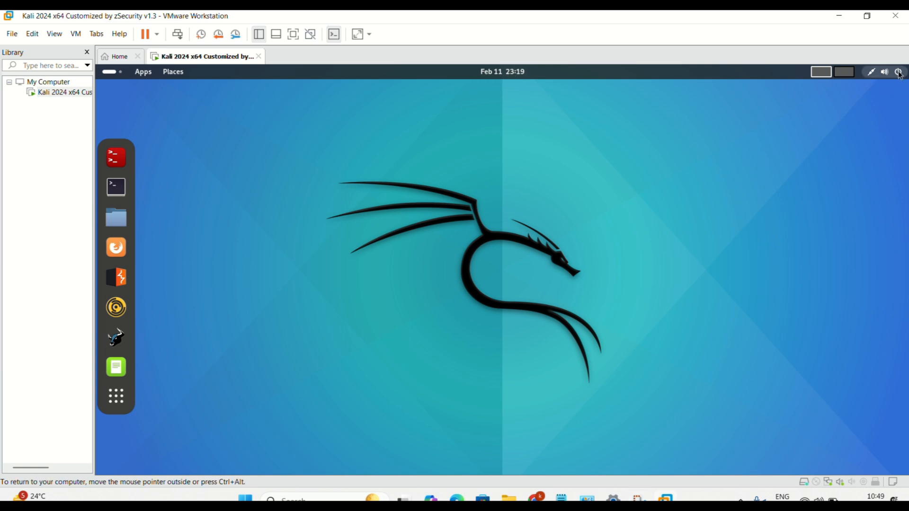
{"action": "left_click", "coordinate": [899, 72]}
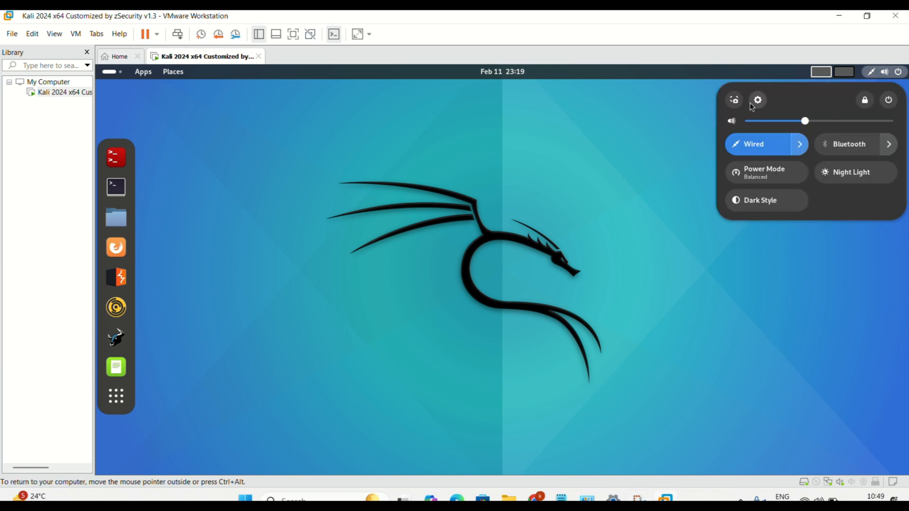
{"action": "left_click", "coordinate": [890, 100]}
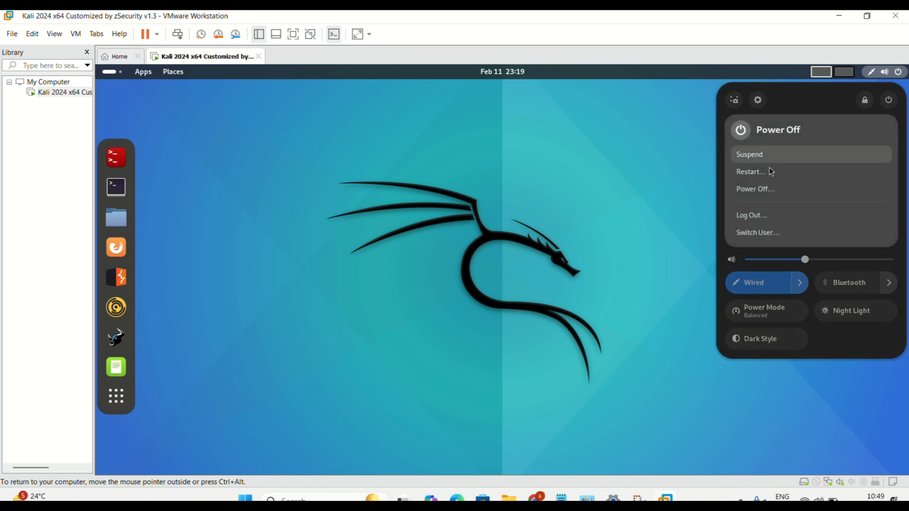
{"action": "left_click", "coordinate": [742, 192]}
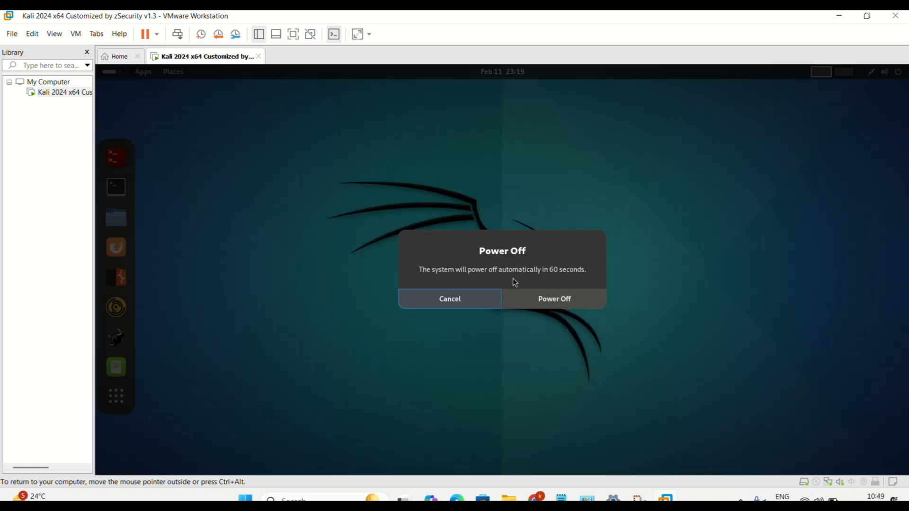
{"action": "left_click", "coordinate": [537, 300]}
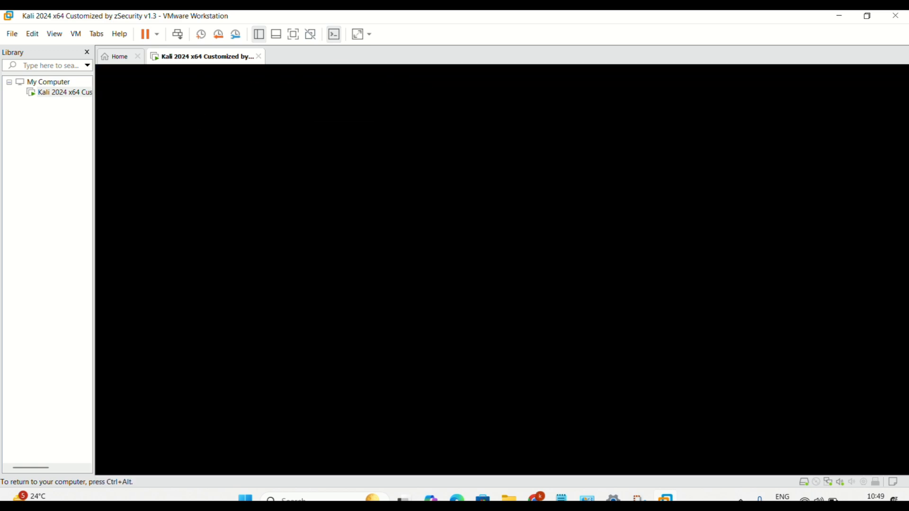